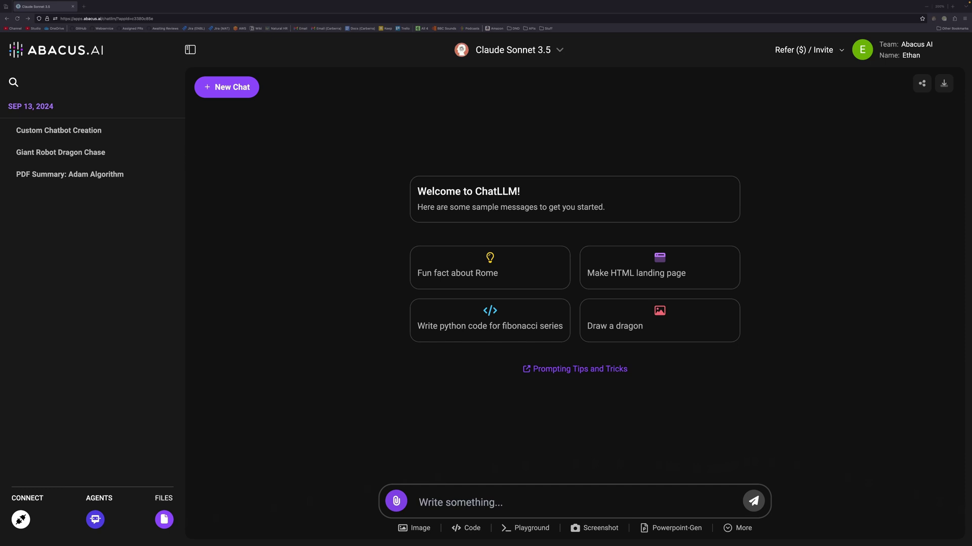
# Send a Playground request for a programming portfolio page with hover effects and the Barlow font.
pyautogui.click(530, 503)
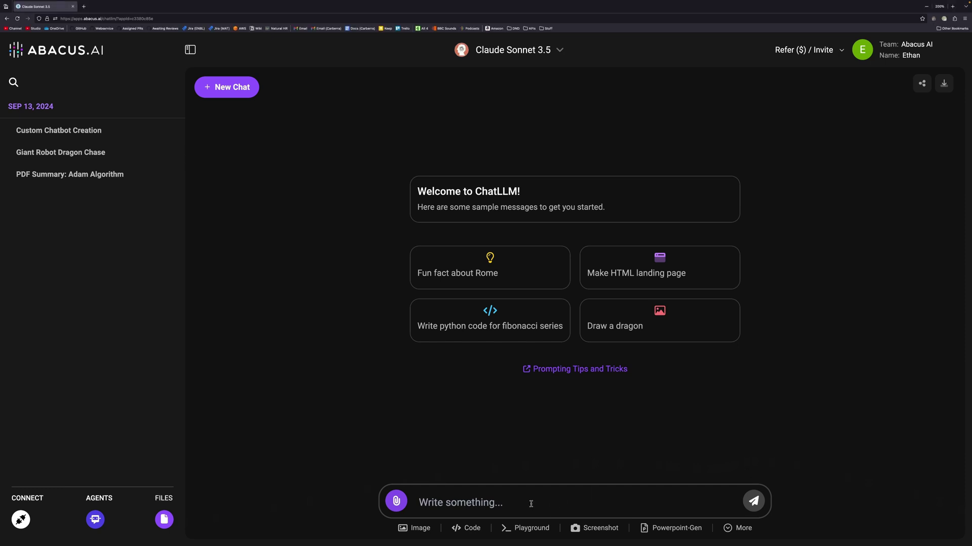
pyautogui.click(524, 530)
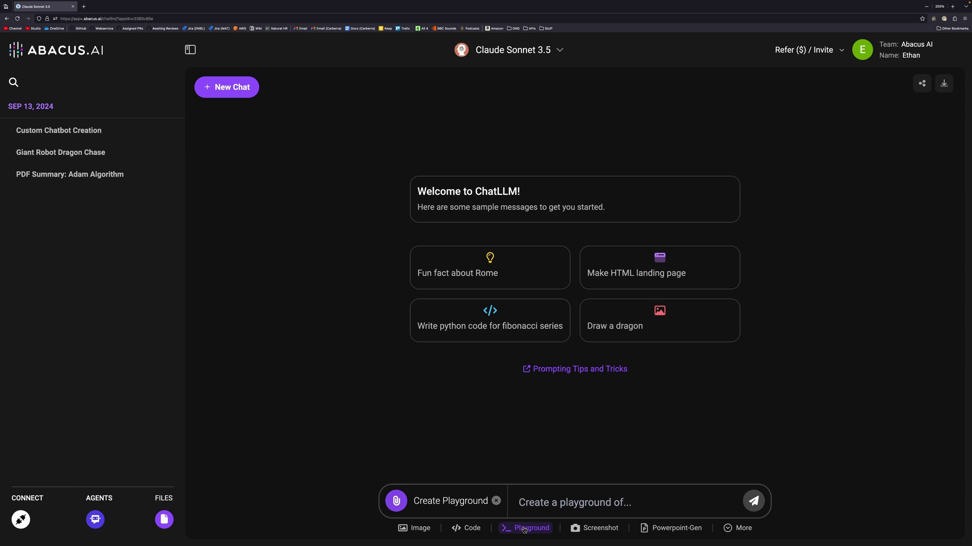
pyautogui.write("Design a web page for a programming portfolio. I'd like elements to update when hovered over to add some extra flair. Set the font to Barlow, and make sure to import it from Google Fonts.")
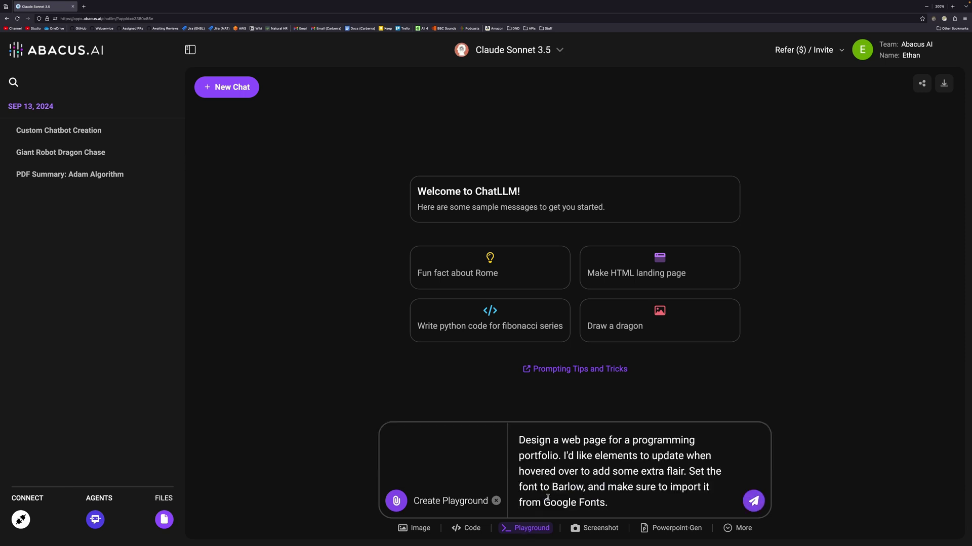
pyautogui.moveTo(523, 445); pyautogui.dragTo(623, 496)
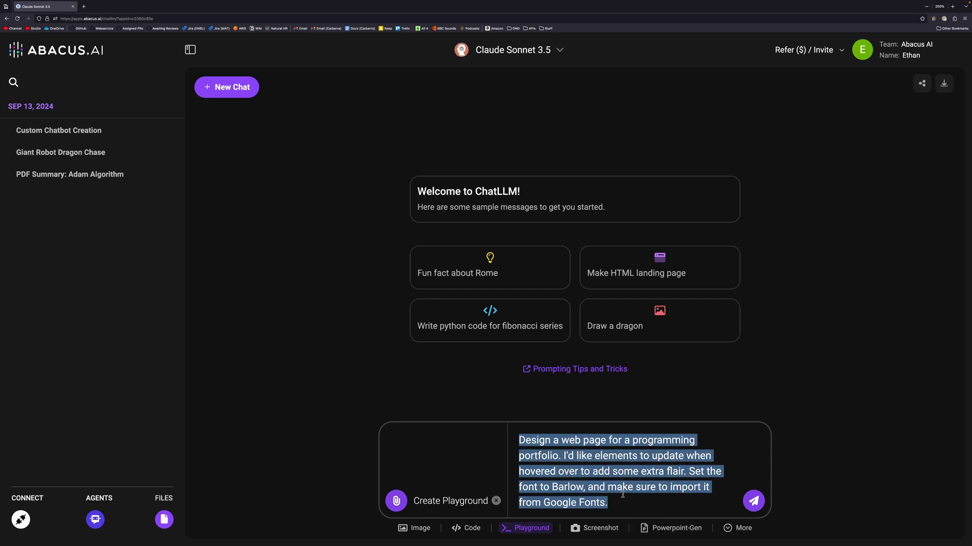
pyautogui.click(754, 501)
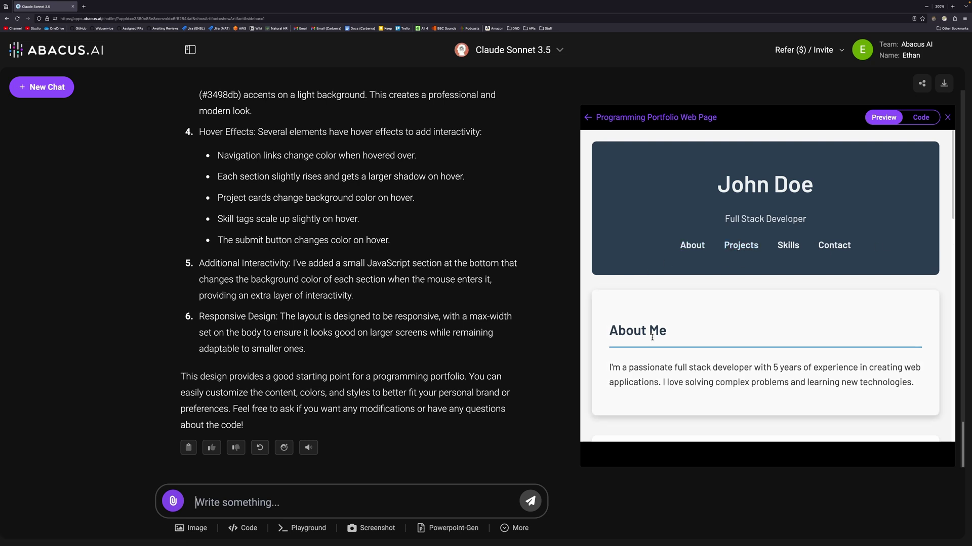
# Scroll the portfolio preview from the header down to Contact Me and back up.
pyautogui.scroll(-2, 653, 338)
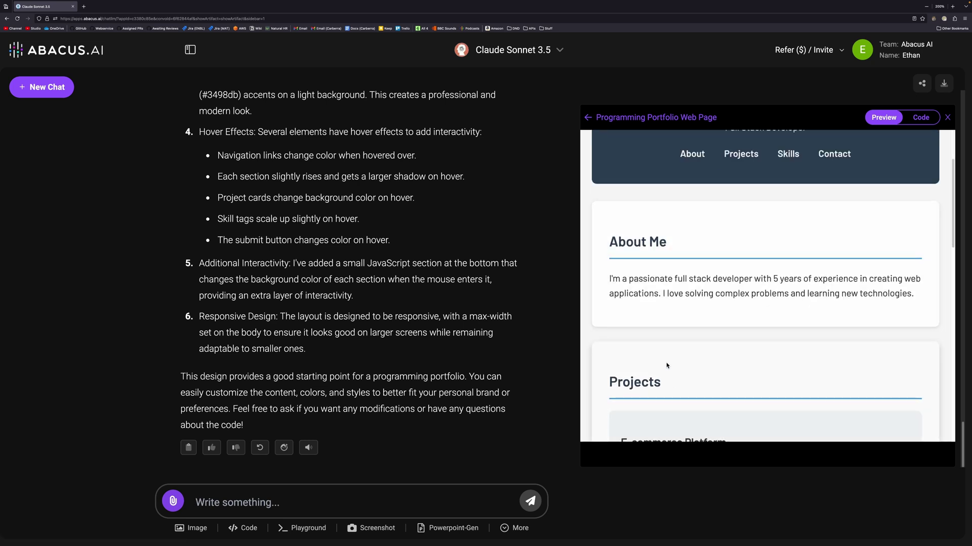
pyautogui.scroll(-5, 667, 366)
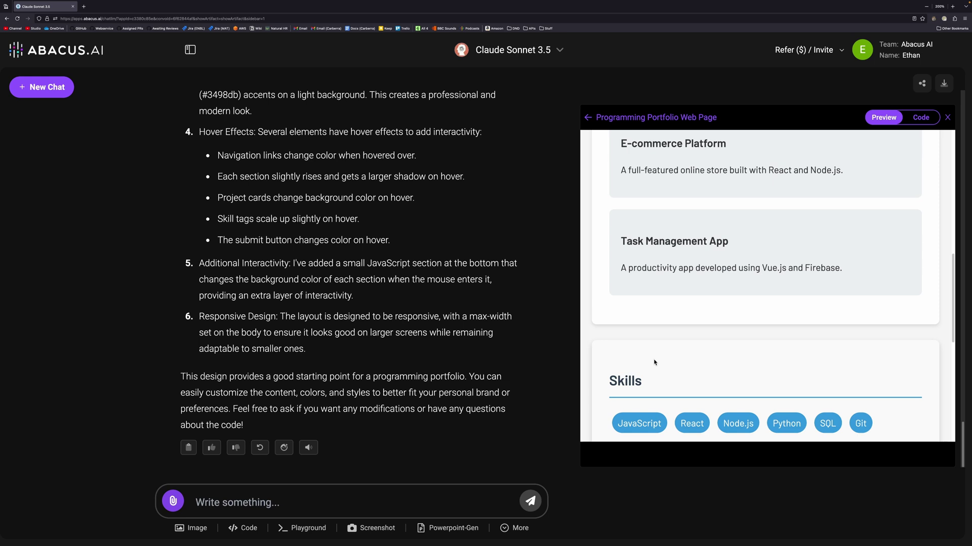
pyautogui.scroll(-3, 654, 362)
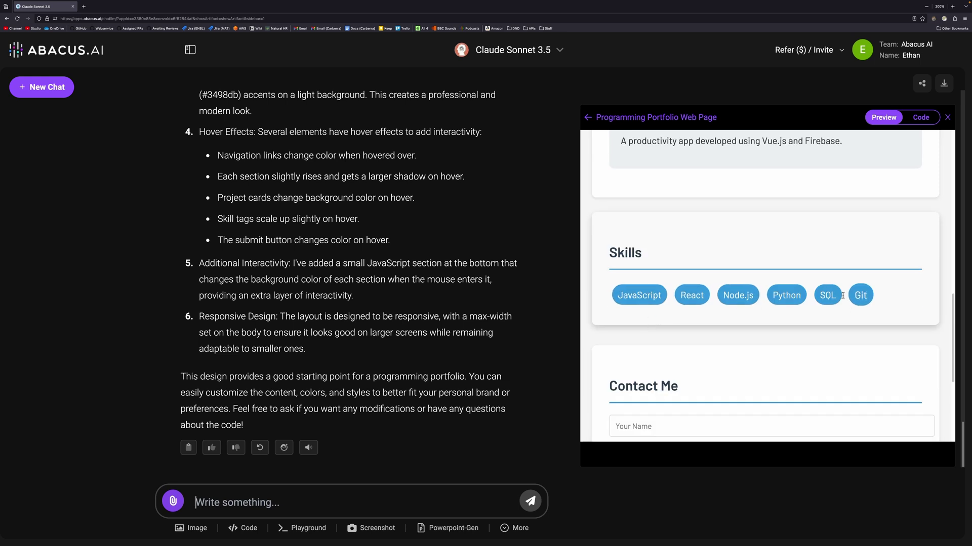
pyautogui.scroll(-4, 759, 314)
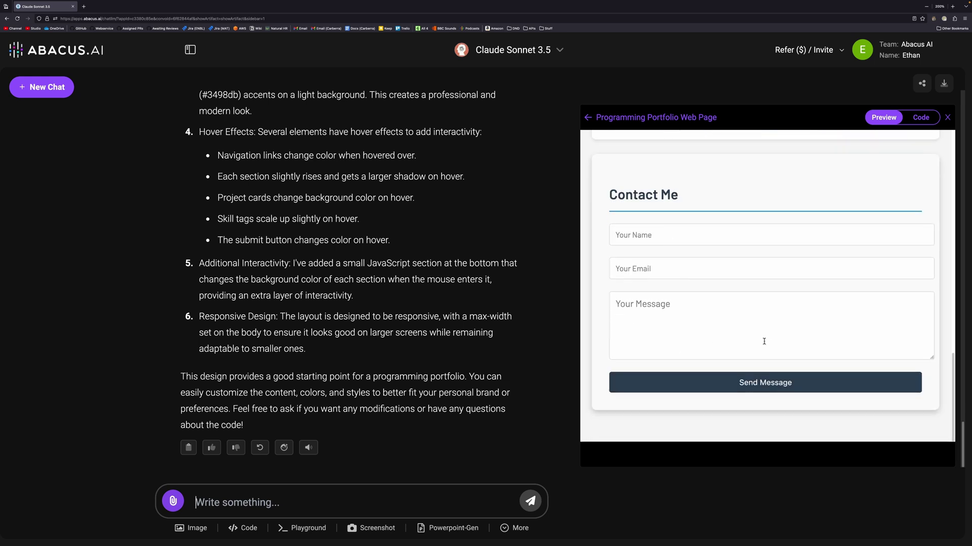
pyautogui.scroll(12, 759, 334)
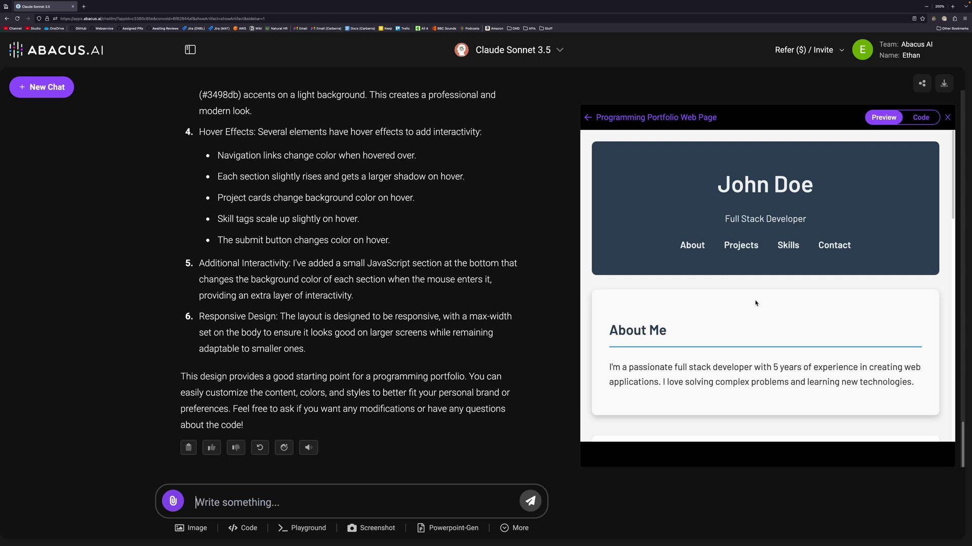
# View the portfolio page's HTML code, then set the new chat's model to o1 Preview.
pyautogui.click(920, 118)
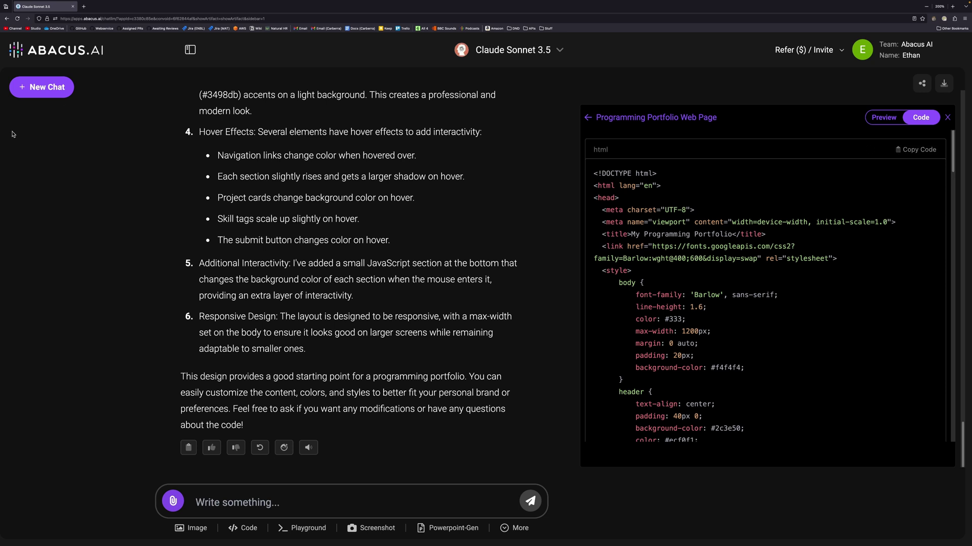
pyautogui.click(559, 50)
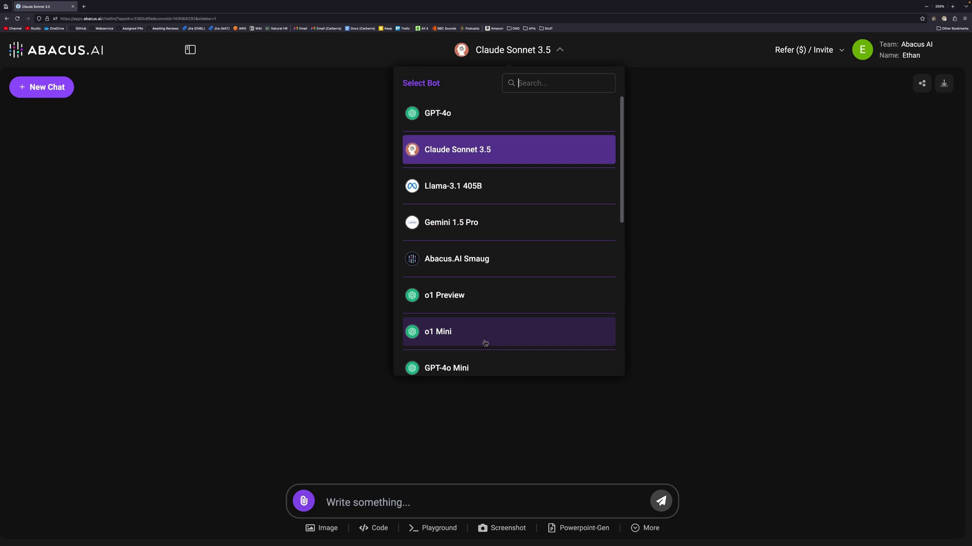
pyautogui.click(480, 300)
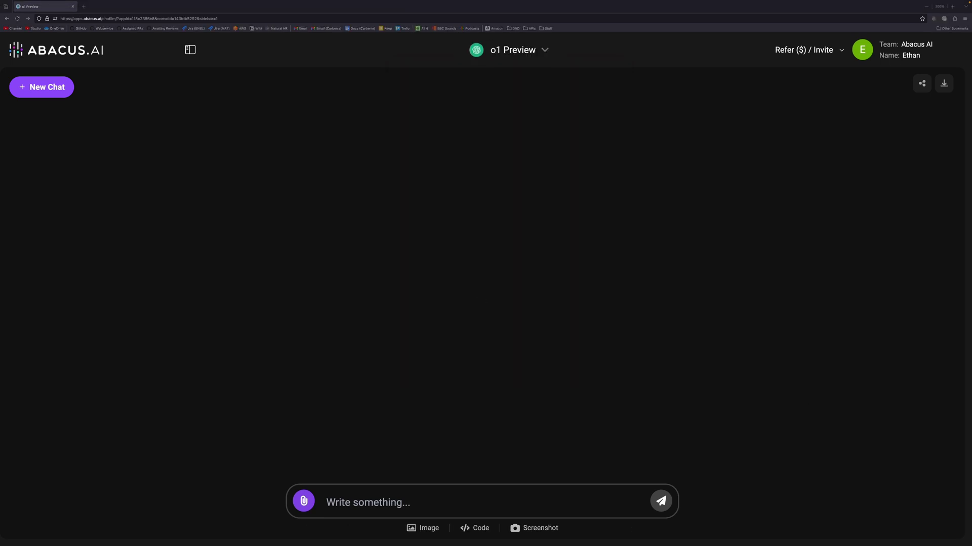
# Send o1 Preview the Monte Carlo Pi prompt, which runs and estimates Pi at 3.139544.
pyautogui.click(449, 502)
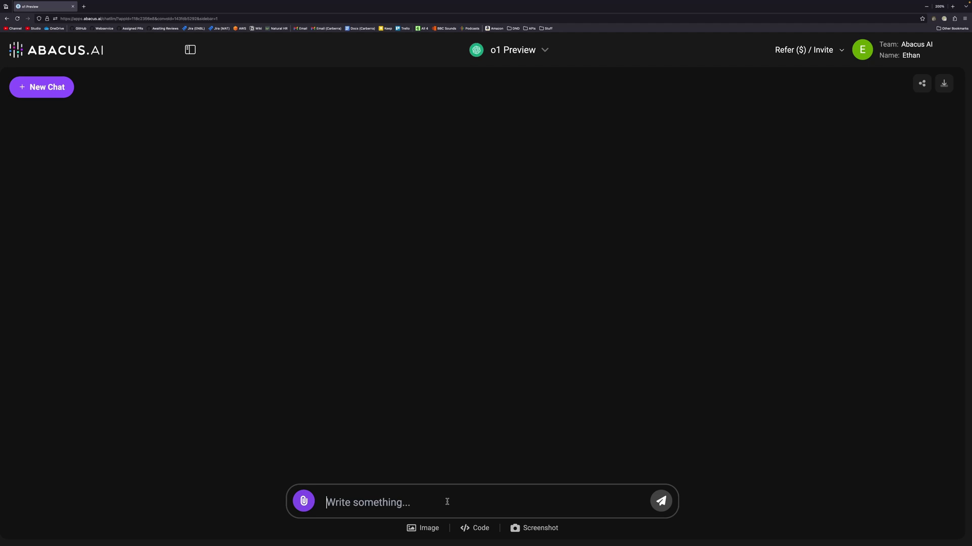
pyautogui.write('Pretend you have no idea what the value of Pi is. Estimate this value using the Monte Carlo simulation.')
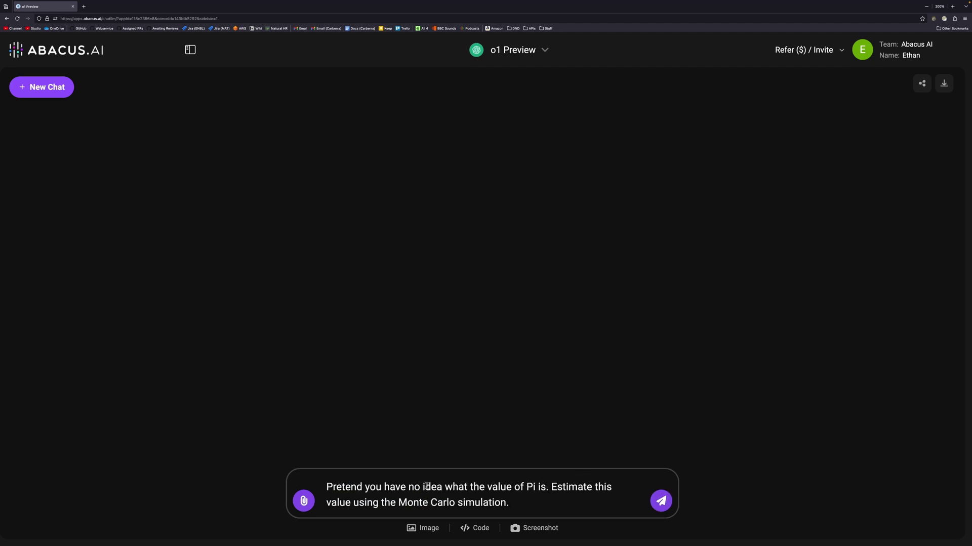
pyautogui.click(670, 505)
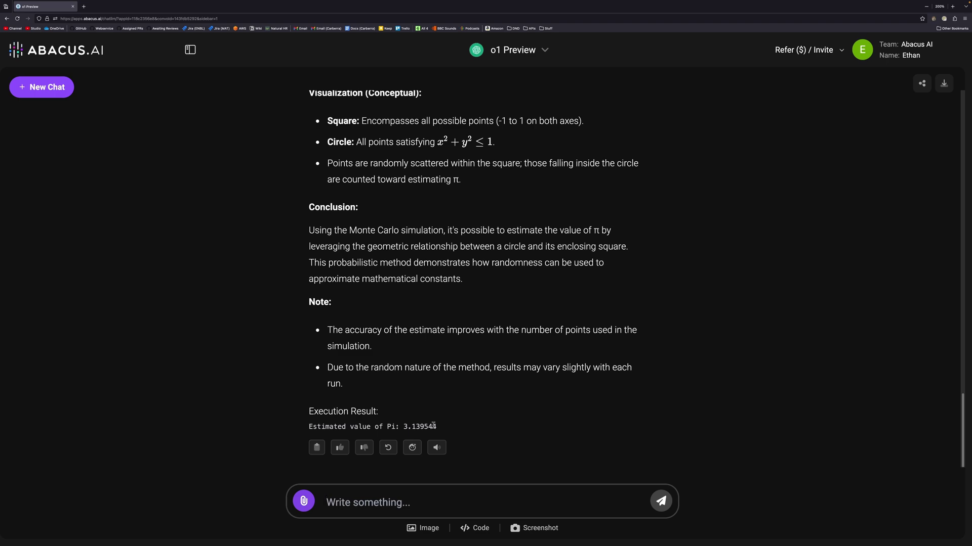
pyautogui.scroll(5, 488, 383)
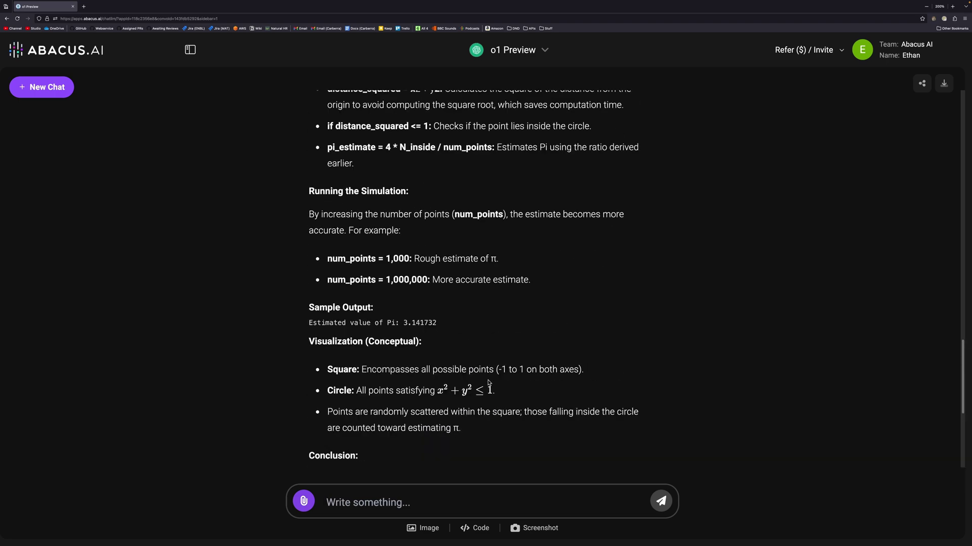
pyautogui.scroll(10, 560, 325)
pyautogui.scroll(-1, 562, 313)
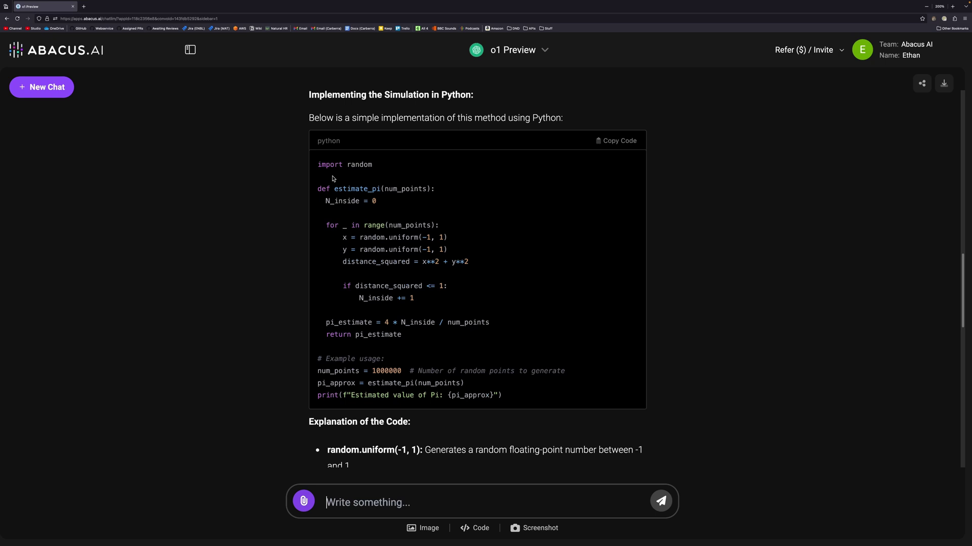
pyautogui.moveTo(326, 164); pyautogui.dragTo(506, 387)
pyautogui.click(520, 387)
pyautogui.scroll(10, 483, 322)
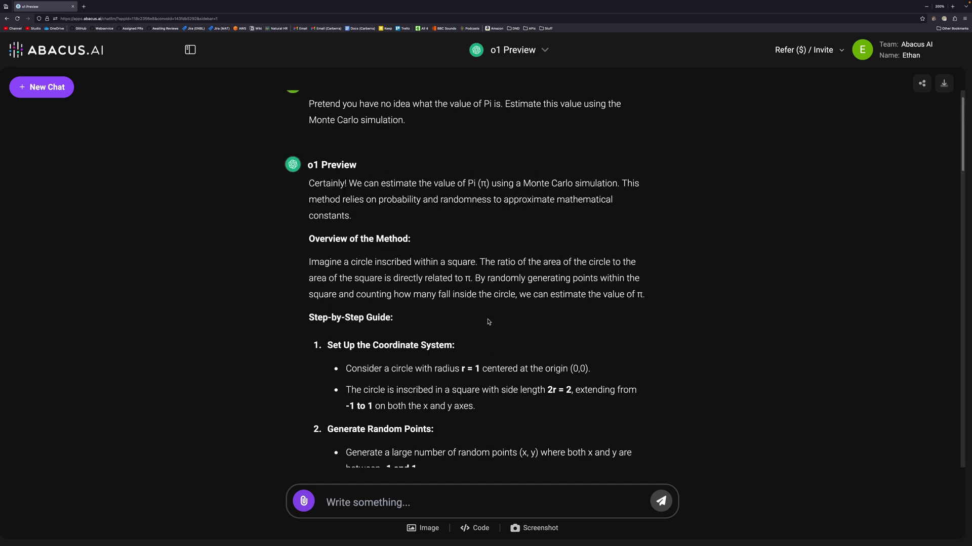
pyautogui.scroll(-3, 455, 276)
pyautogui.scroll(3, 531, 350)
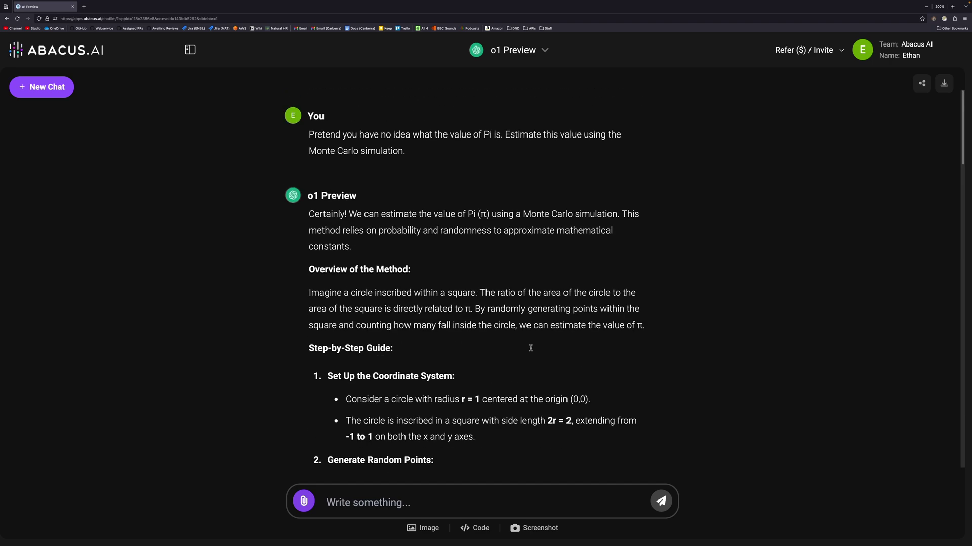
pyautogui.scroll(-6, 505, 325)
pyautogui.scroll(-15, 506, 325)
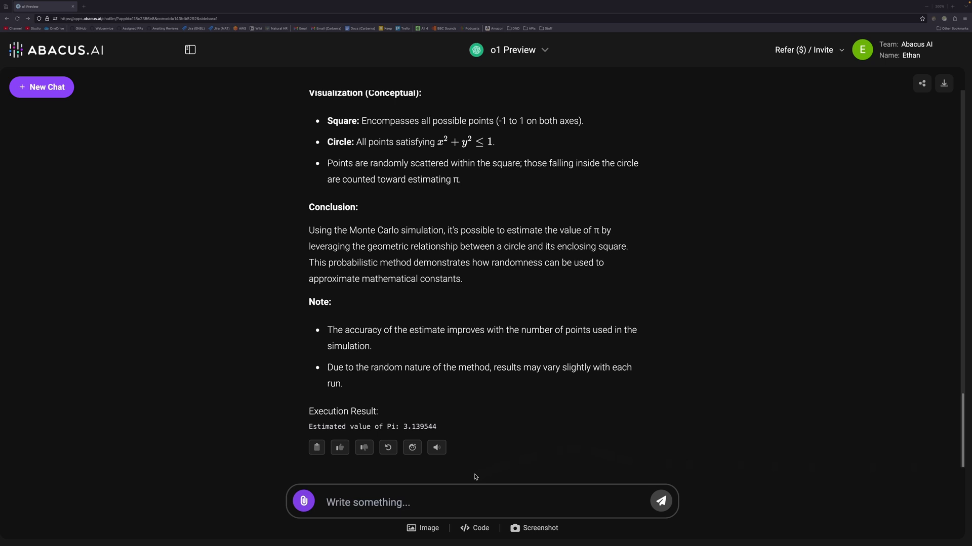
# Ask o1 Preview for a performance and optimisation analysis of the Monte Carlo Pi code.
pyautogui.click(426, 504)
pyautogui.write('Compute the performance of this algorithm and analyse where, if possible, the algorithm can be optimised.')
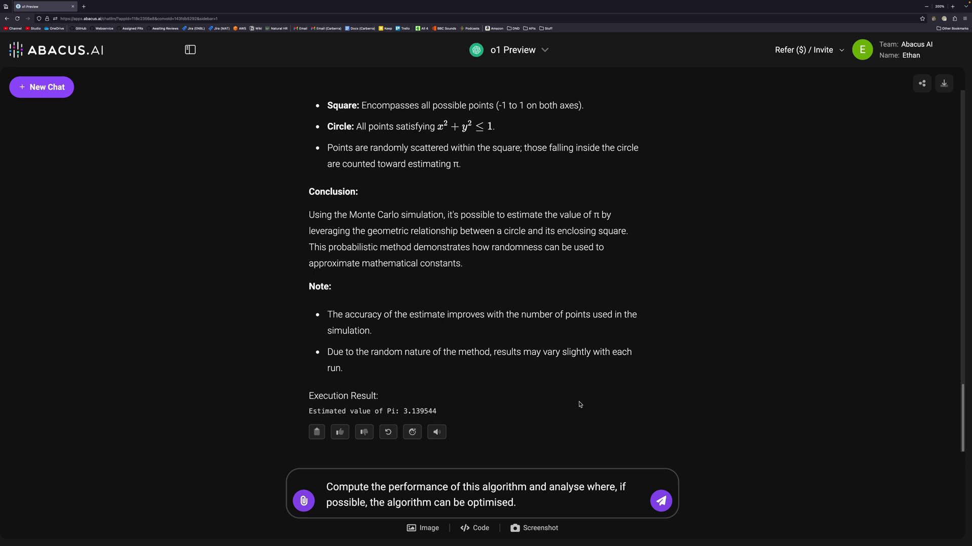
pyautogui.press('Return')
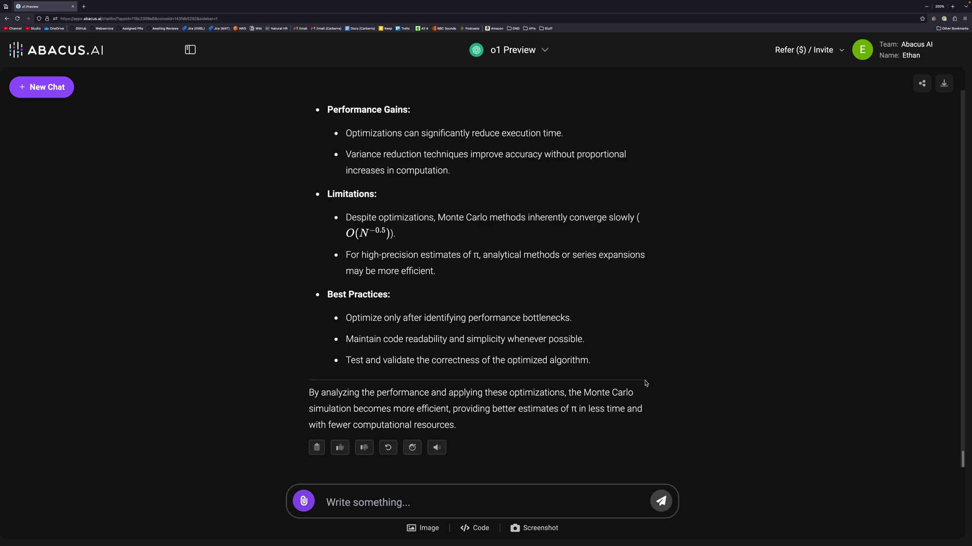
# Scroll back up to the start of the optimisation answer.
pyautogui.scroll(20, 645, 383)
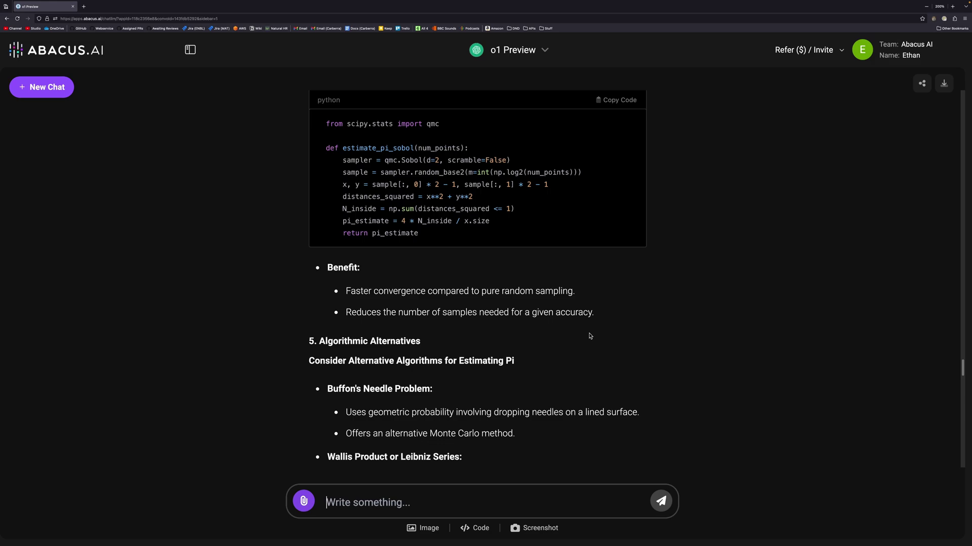
pyautogui.scroll(15, 589, 336)
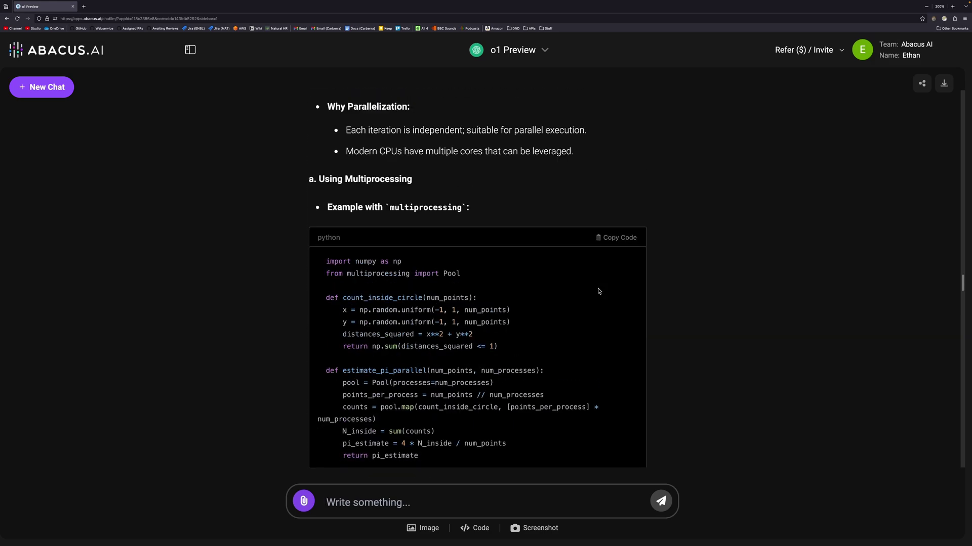
pyautogui.scroll(20, 598, 292)
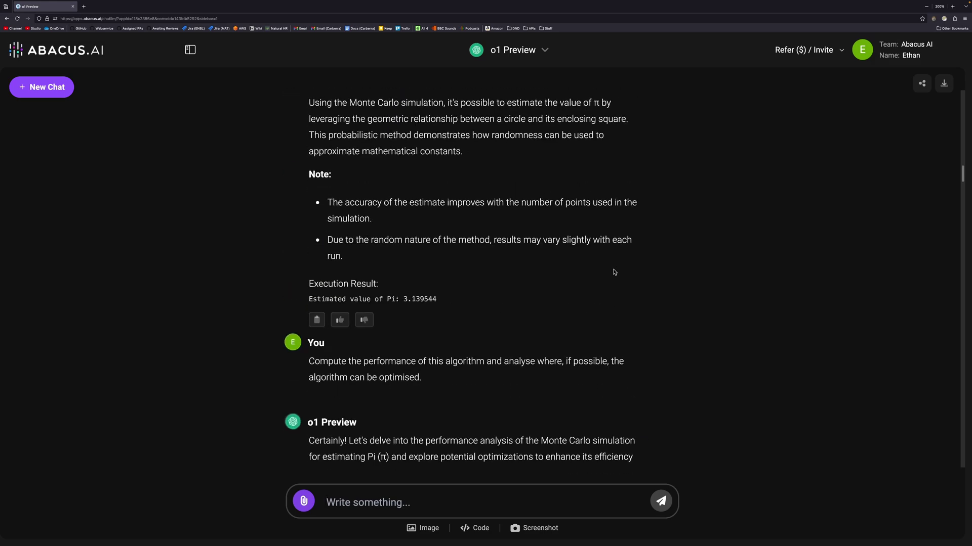
# Scroll down through each optimisation section to Limitations and Best Practices.
pyautogui.scroll(-6, 615, 271)
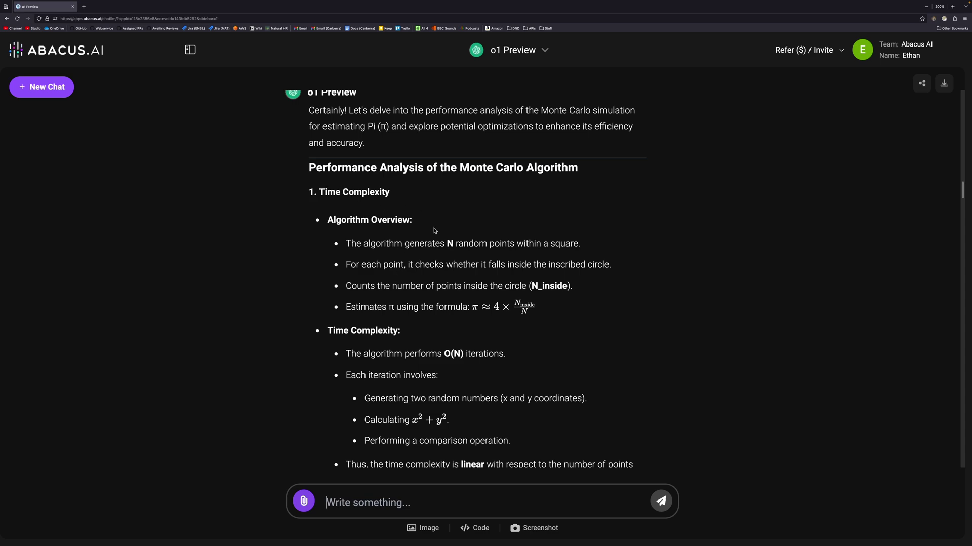
pyautogui.scroll(-5, 505, 284)
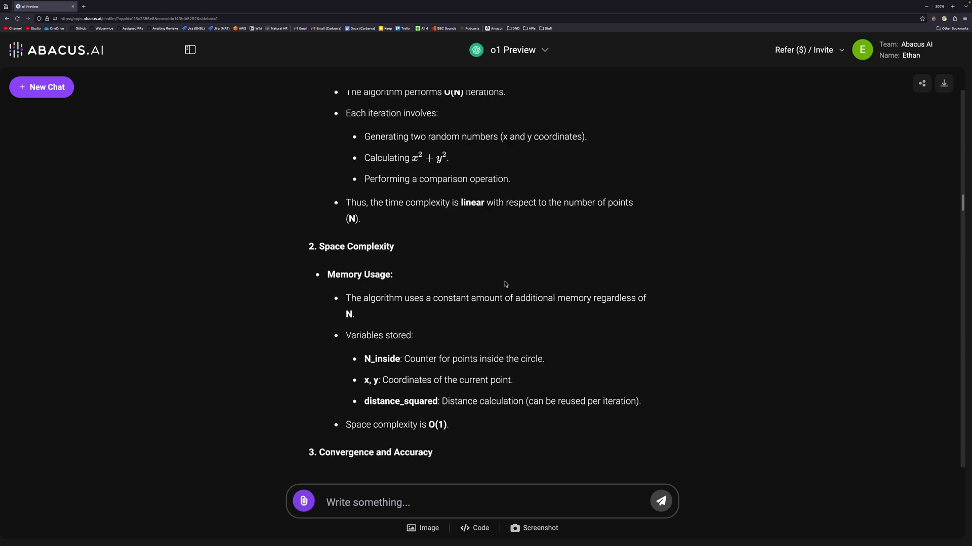
pyautogui.scroll(-8, 505, 283)
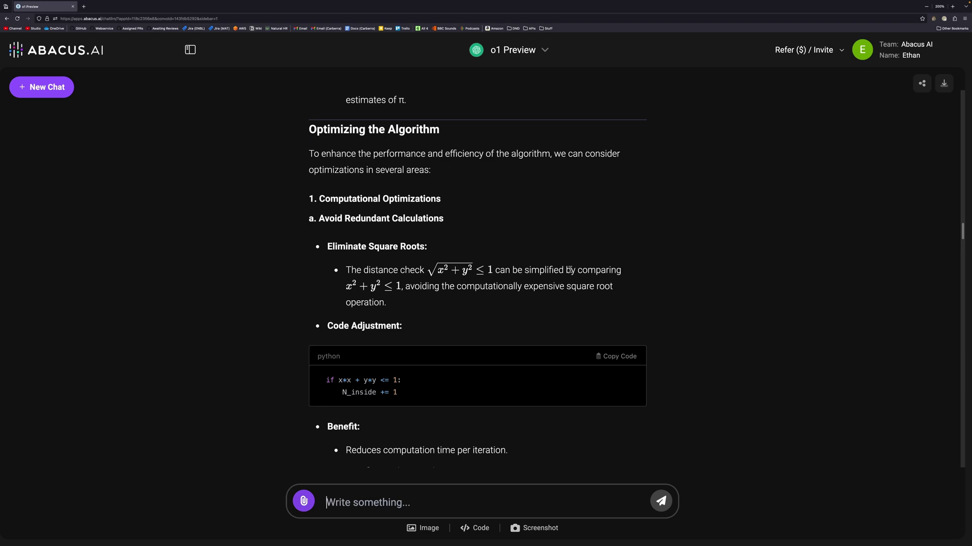
pyautogui.scroll(-3, 590, 235)
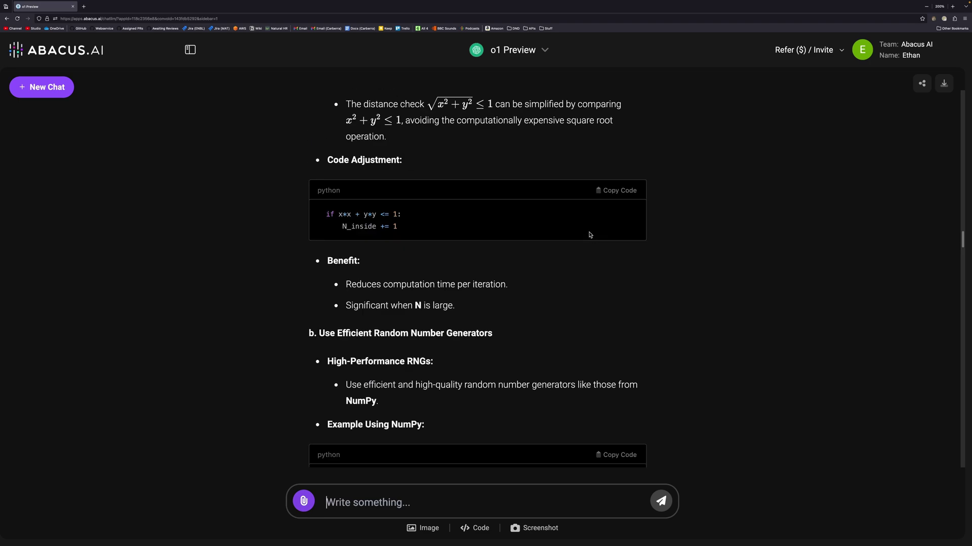
pyautogui.scroll(-6, 590, 234)
pyautogui.scroll(2, 572, 241)
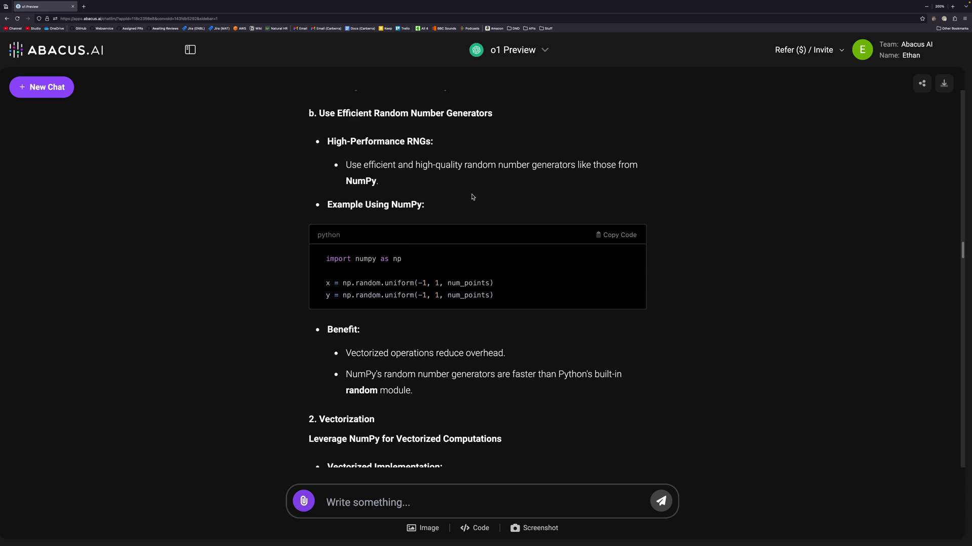
pyautogui.scroll(-5, 472, 196)
pyautogui.scroll(-6, 517, 222)
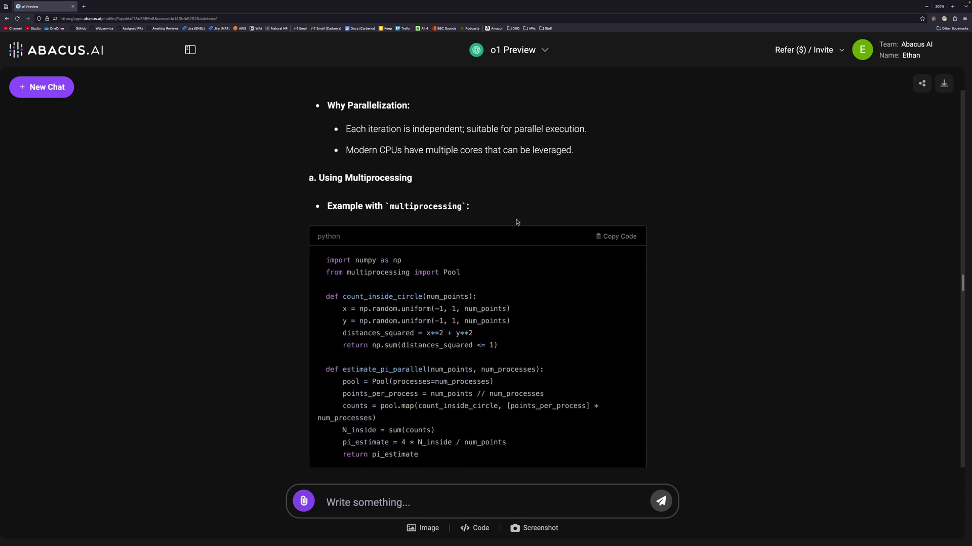
pyautogui.scroll(-4, 569, 180)
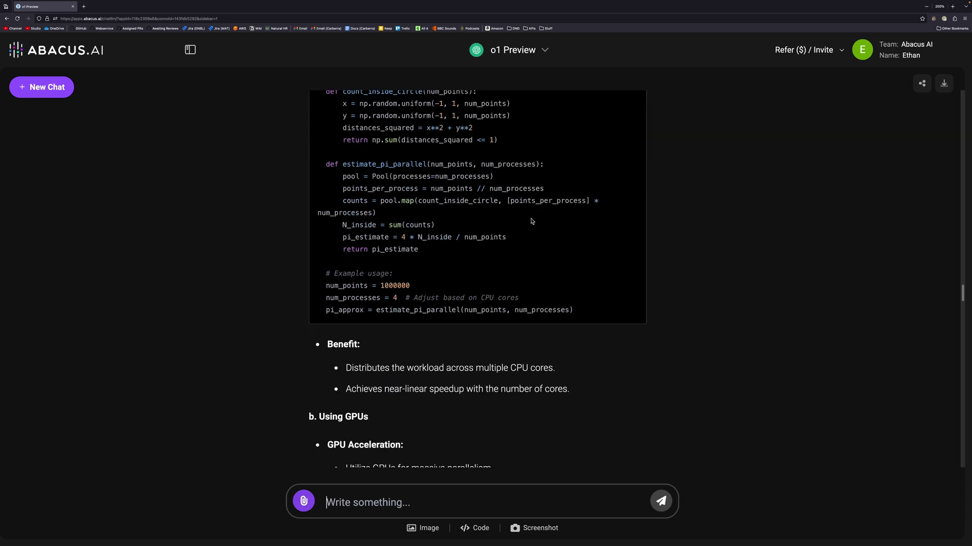
pyautogui.scroll(-4, 526, 220)
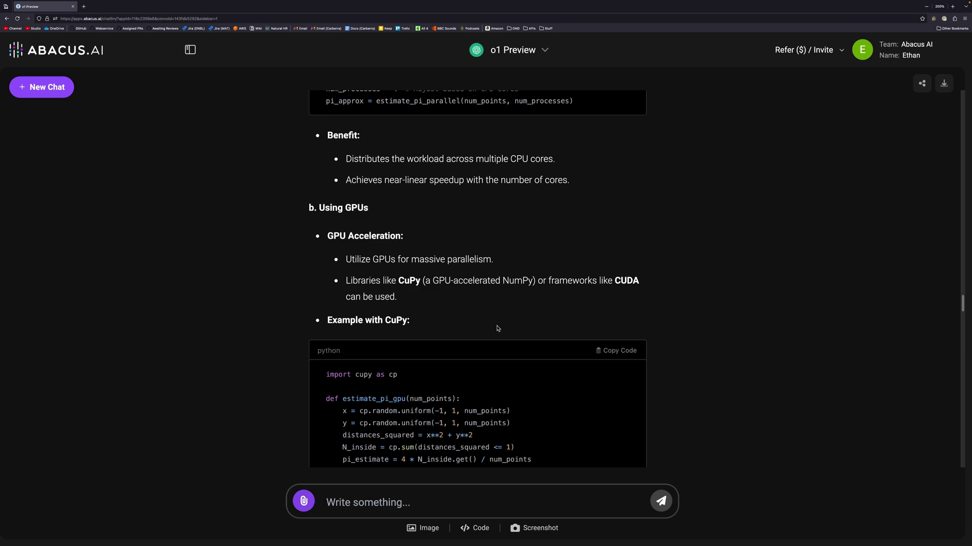
pyautogui.scroll(-14, 647, 302)
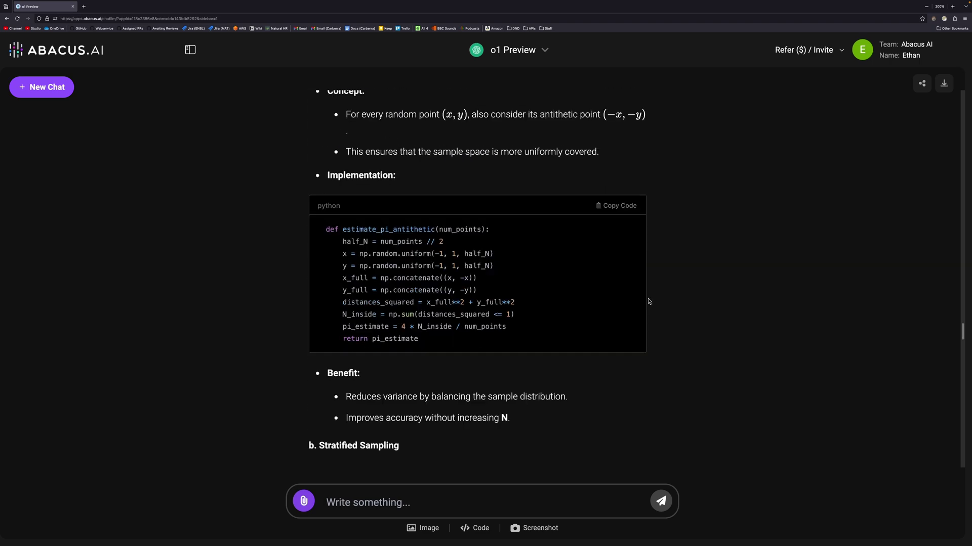
pyautogui.scroll(-15, 649, 301)
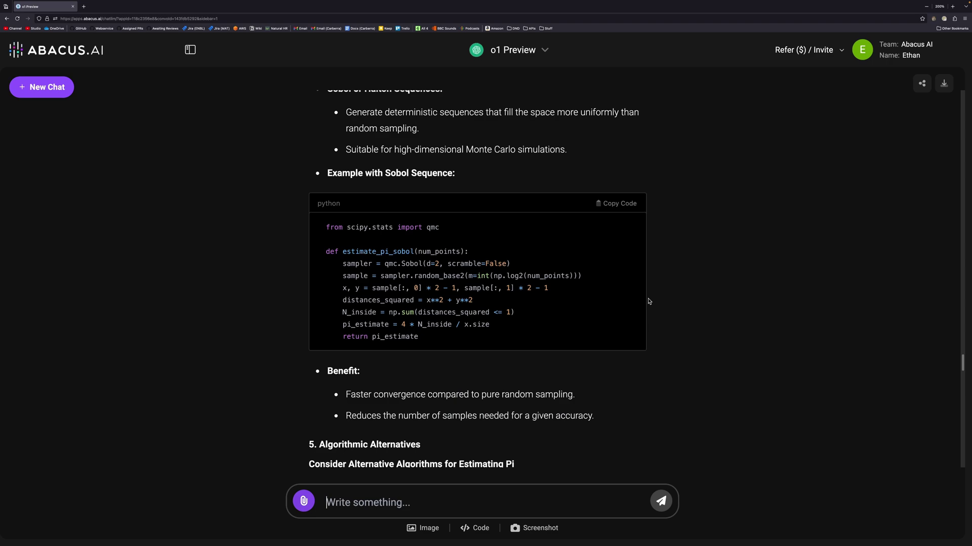
pyautogui.scroll(-19, 648, 301)
pyautogui.scroll(-12, 648, 301)
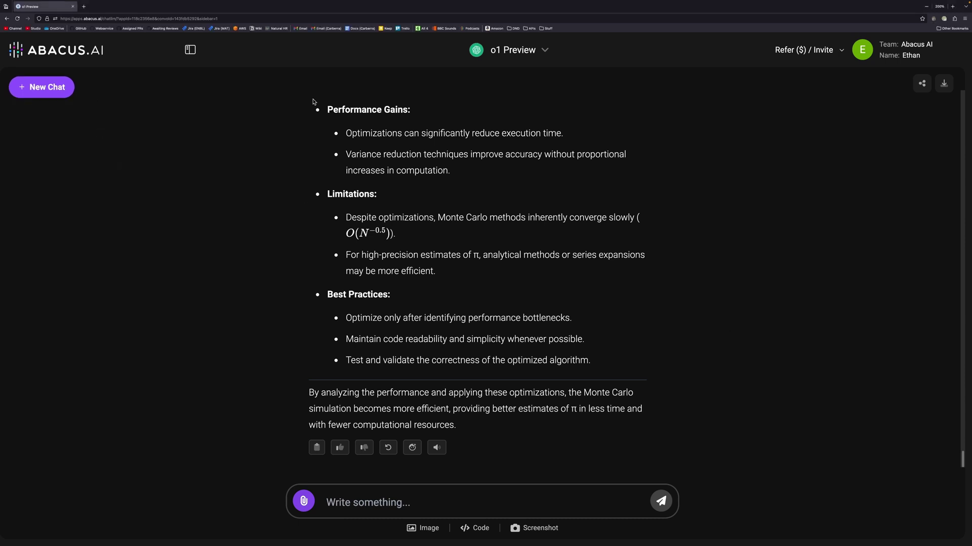
# Change the chat bot from o1 Preview to Abacus.AI Smaug.
pyautogui.click(543, 51)
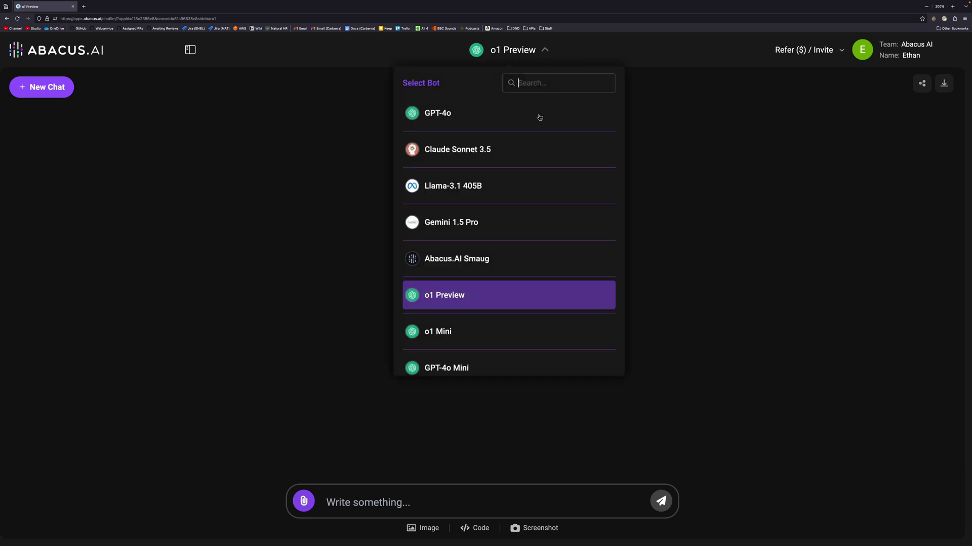
pyautogui.click(501, 268)
# Send Smaug 'Create detailed test cases for this code using PyTest:' followed by the pasted Pi code.
pyautogui.write('Create det')
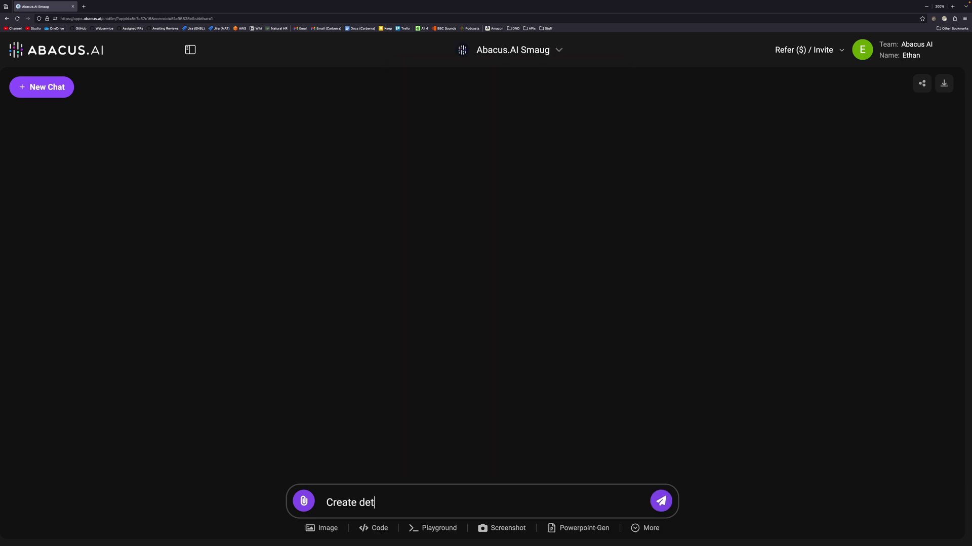
pyautogui.write('ailed test cases f')
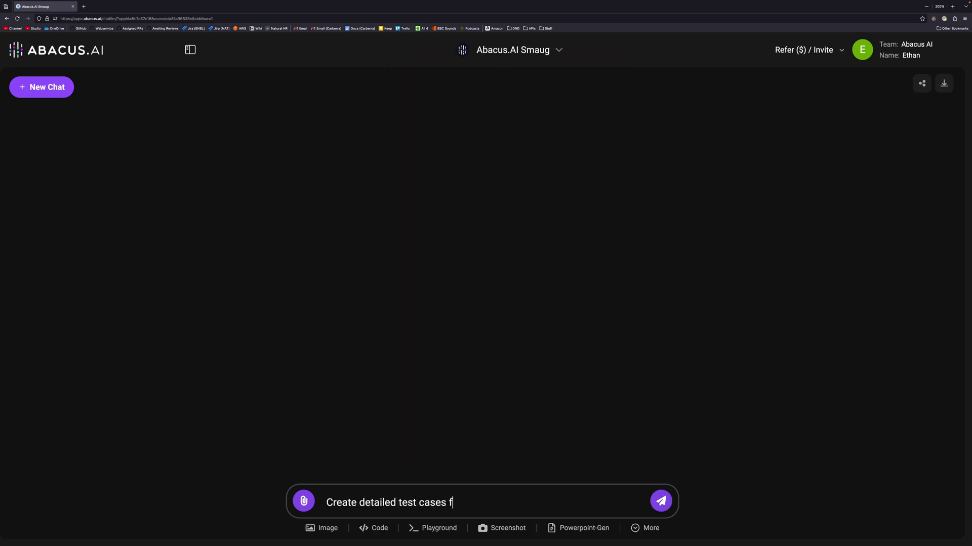
pyautogui.write('or this code using Py')
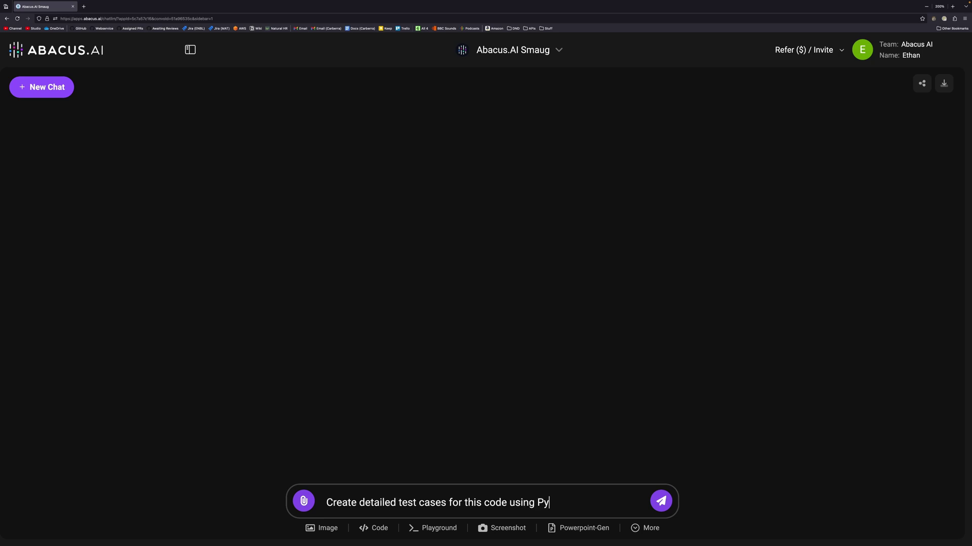
pyautogui.write('Test:')
pyautogui.hotkey('shift', 'Return')
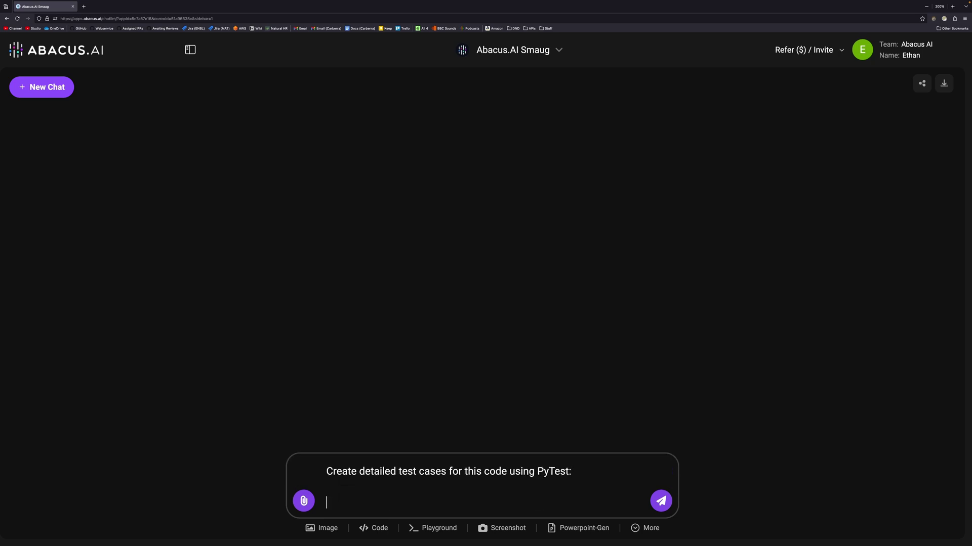
pyautogui.hotkey('ctrl', 'v')
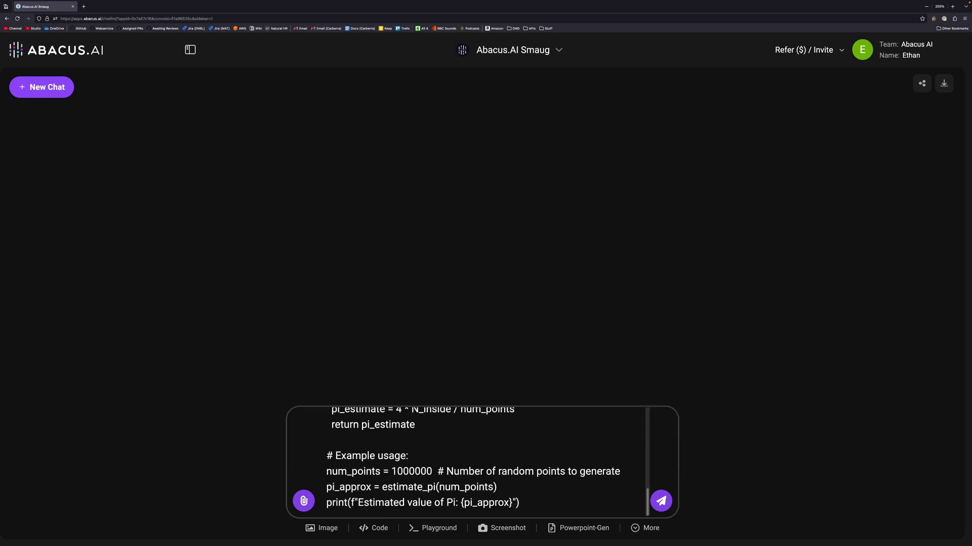
pyautogui.press('Return')
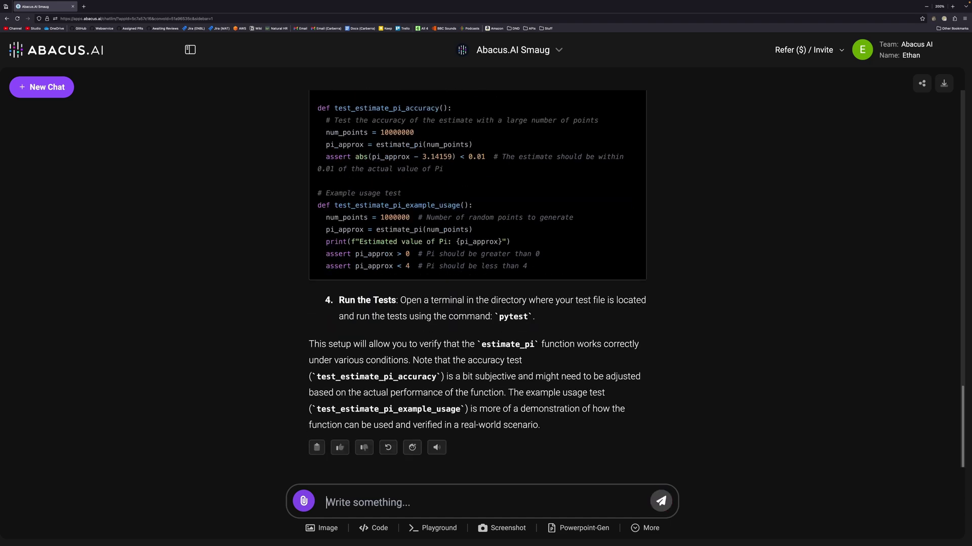
# Scroll up through Smaug's test_estimate_pi.py code toward its import lines.
pyautogui.scroll(7, 713, 333)
pyautogui.scroll(3, 717, 340)
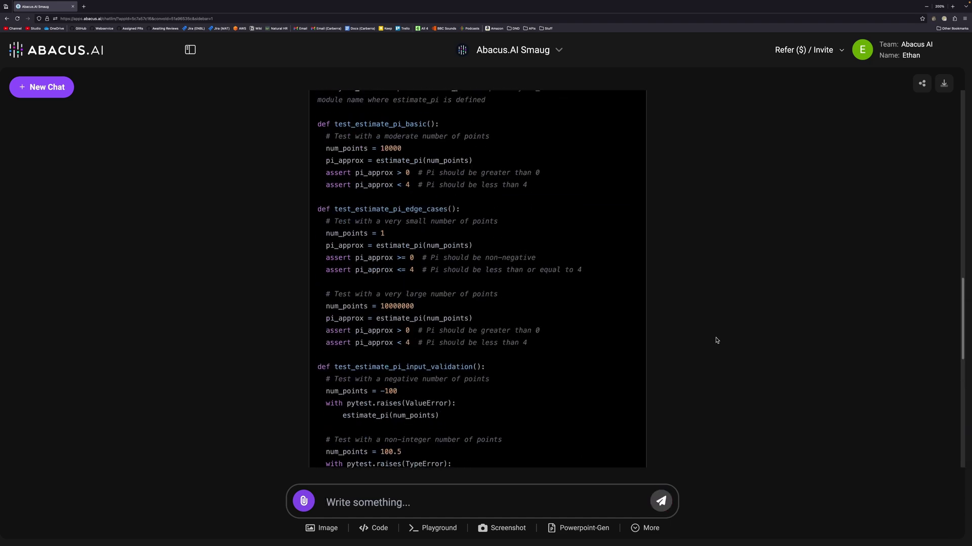